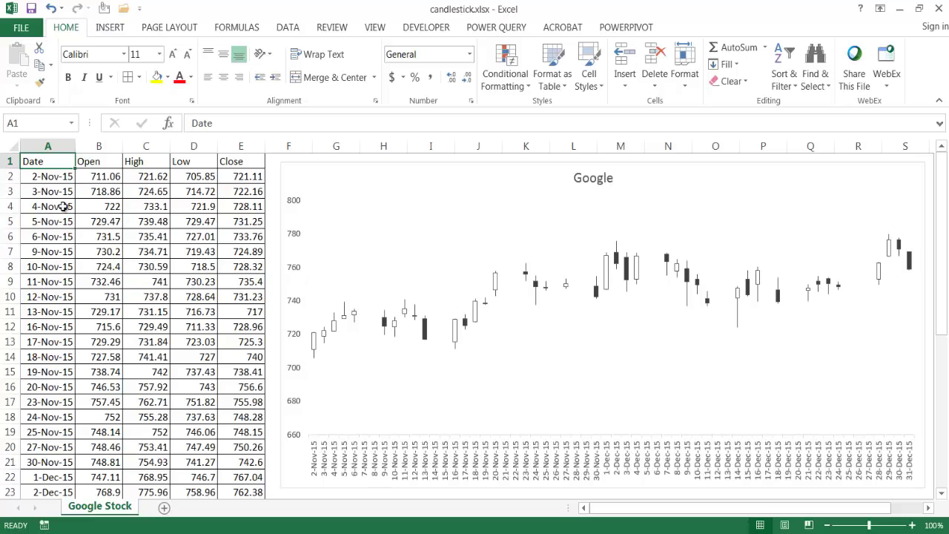
- Examine the Open, High, Low and Close headers of the stock price table
left_click(95, 161)
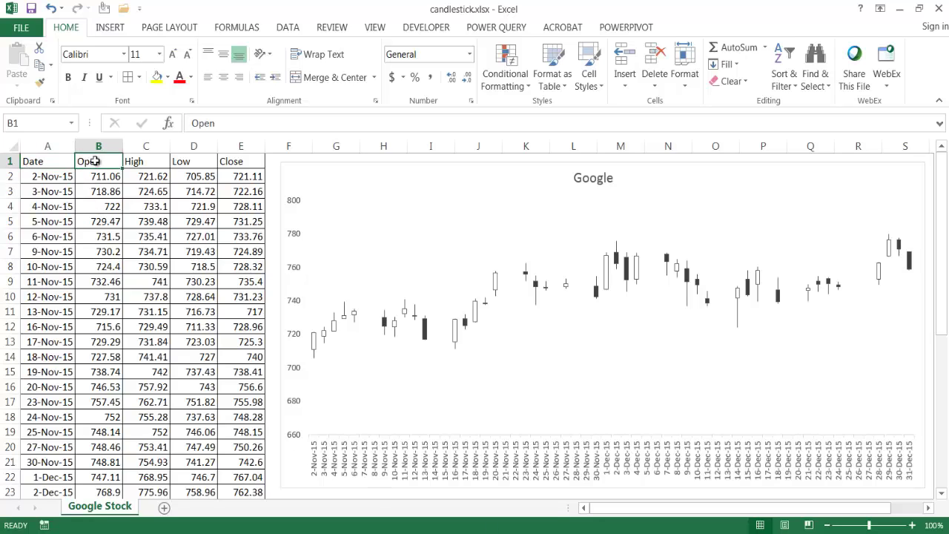
left_click(142, 161)
left_click(197, 161)
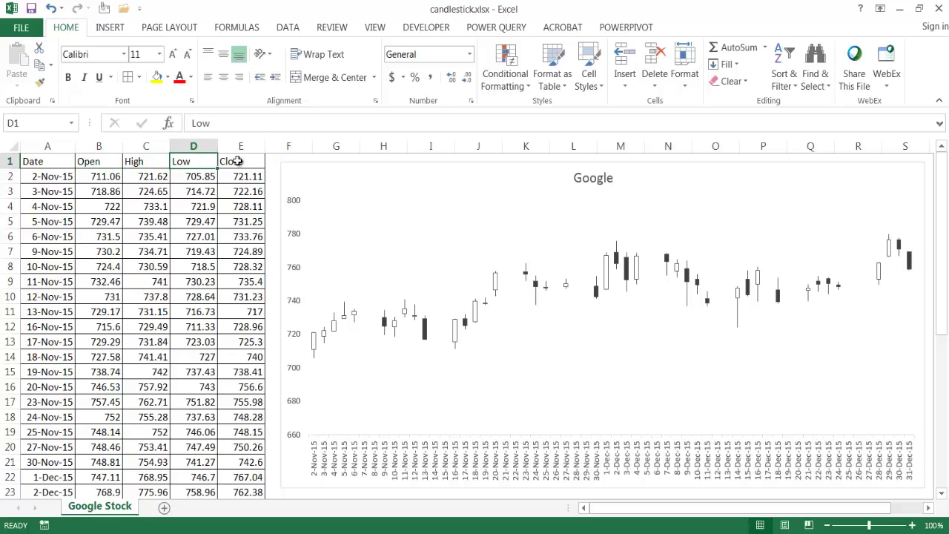
left_click(236, 161)
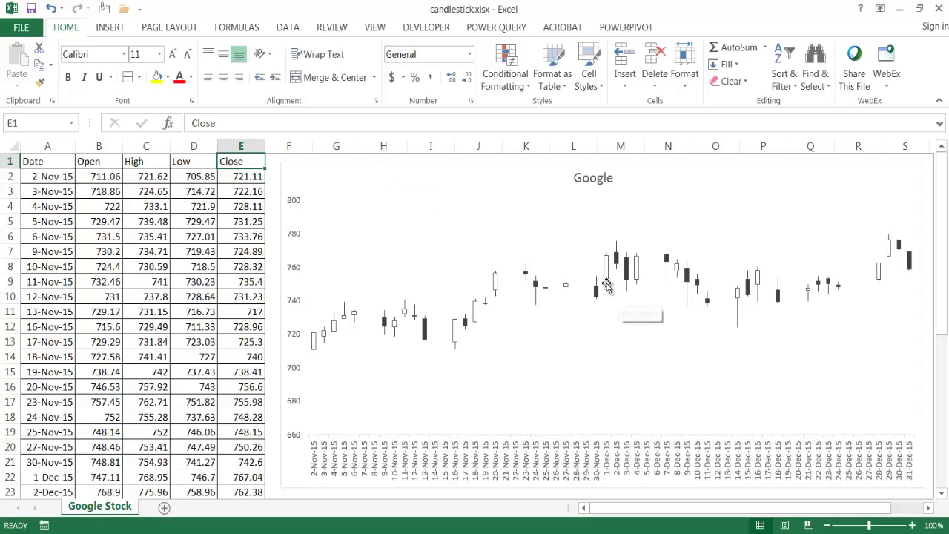
- Delete the existing Google candlestick chart from the sheet
left_click(426, 166)
key("Delete")
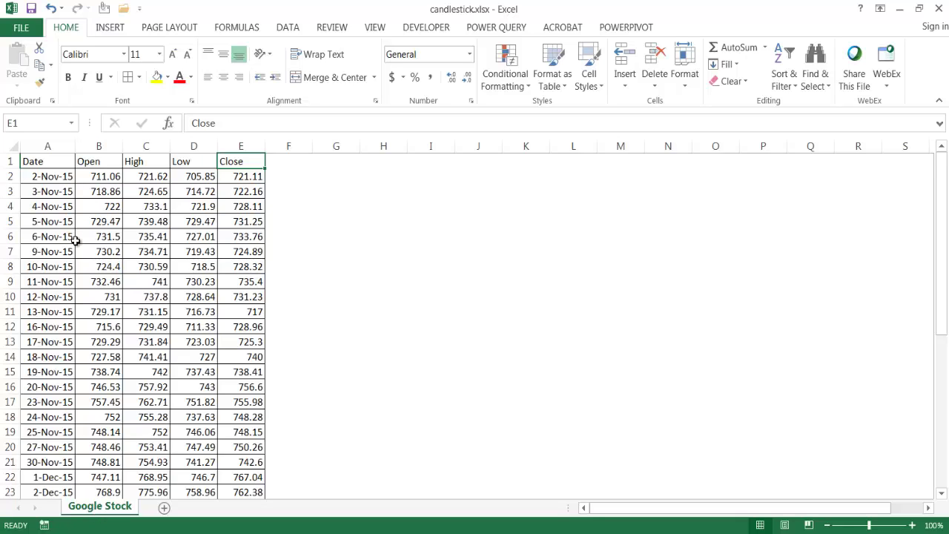
- Insert an Open-High-Low-Close stock chart from the price table and enlarge it to reach column S and row 23
left_click(131, 224)
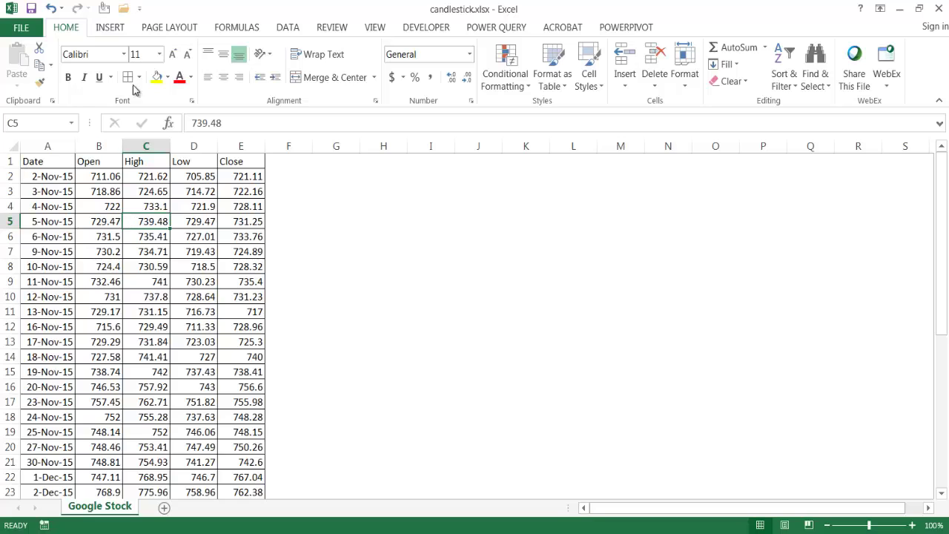
left_click(110, 28)
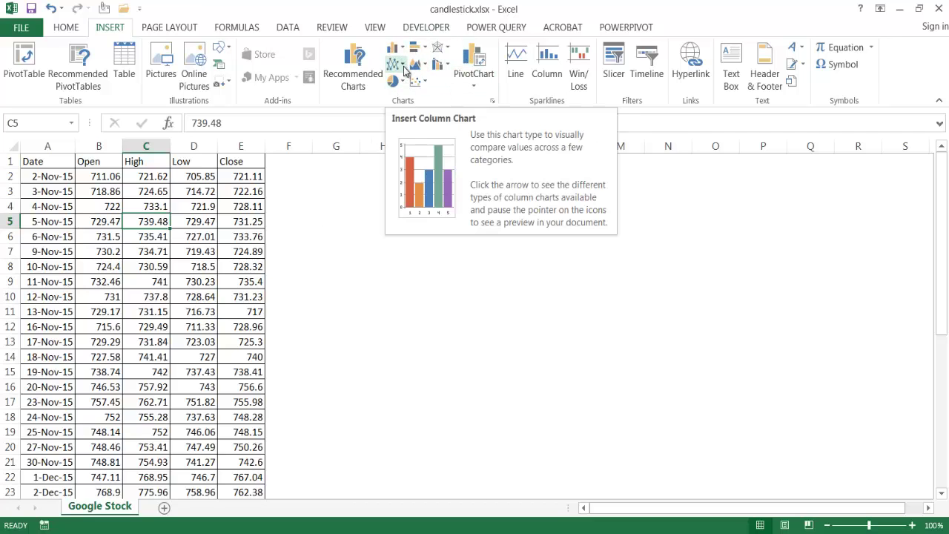
left_click(357, 67)
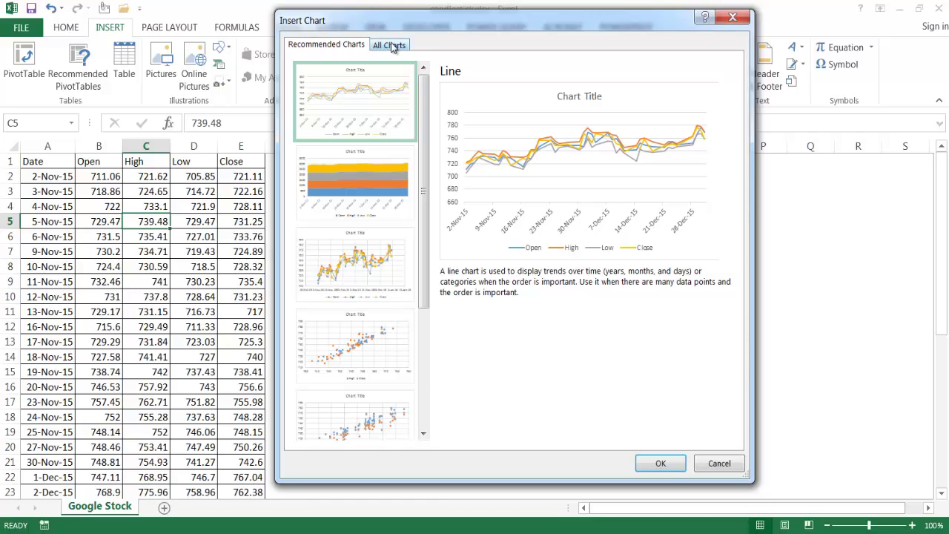
left_click(392, 46)
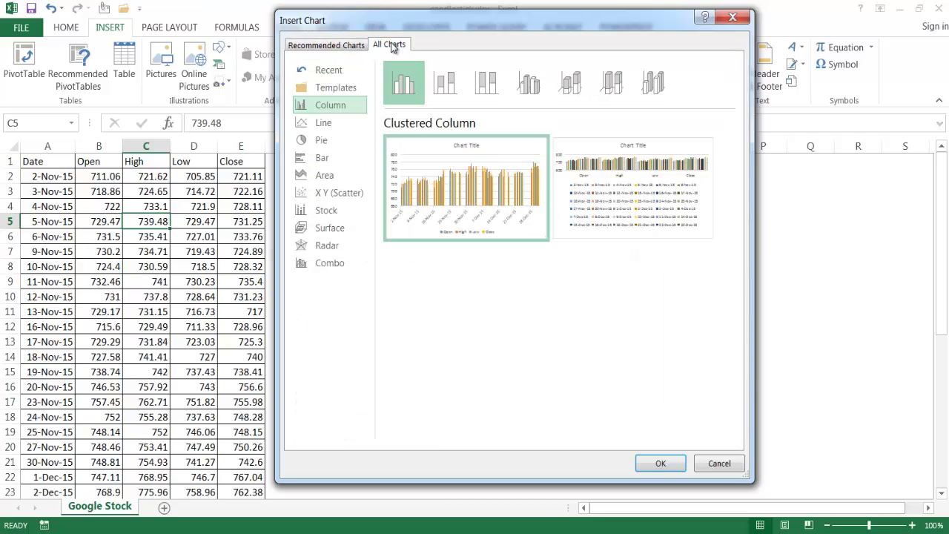
left_click(341, 214)
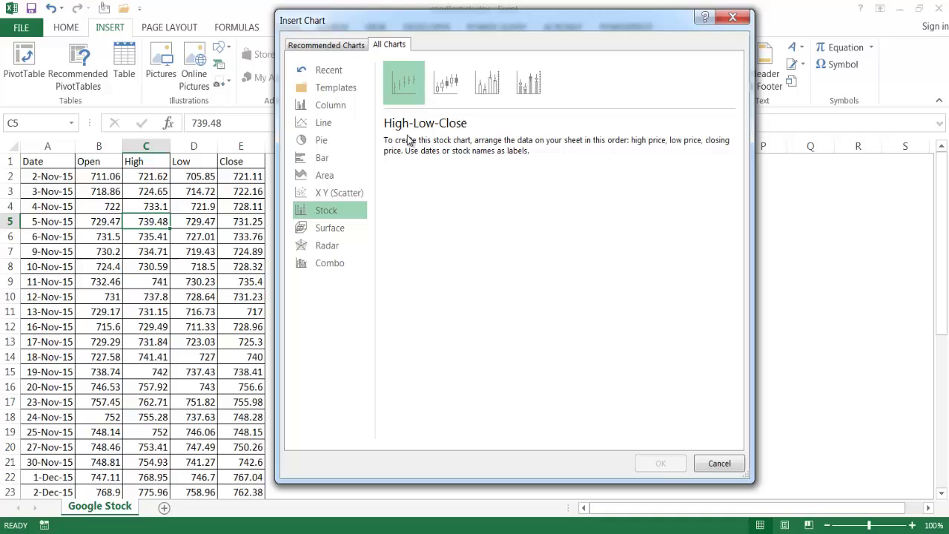
left_click(447, 85)
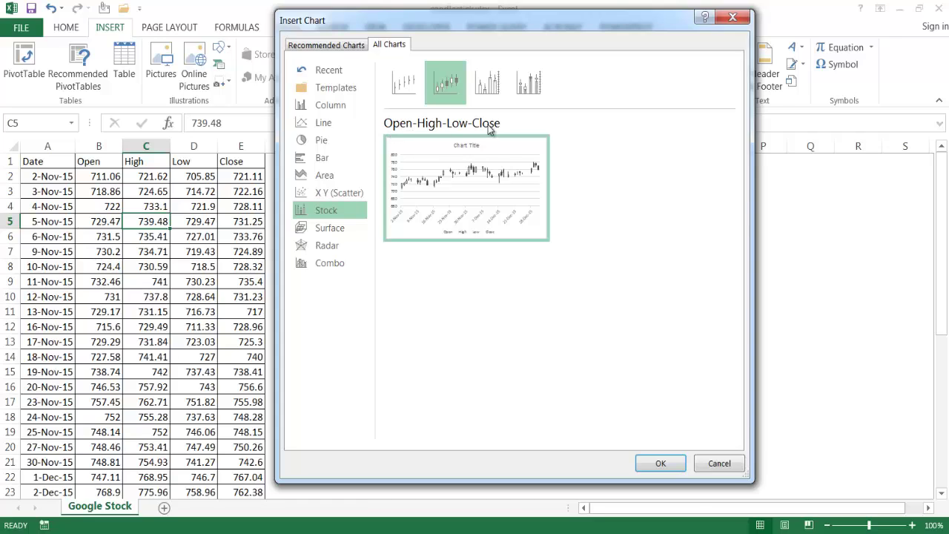
mouse_move(471, 202)
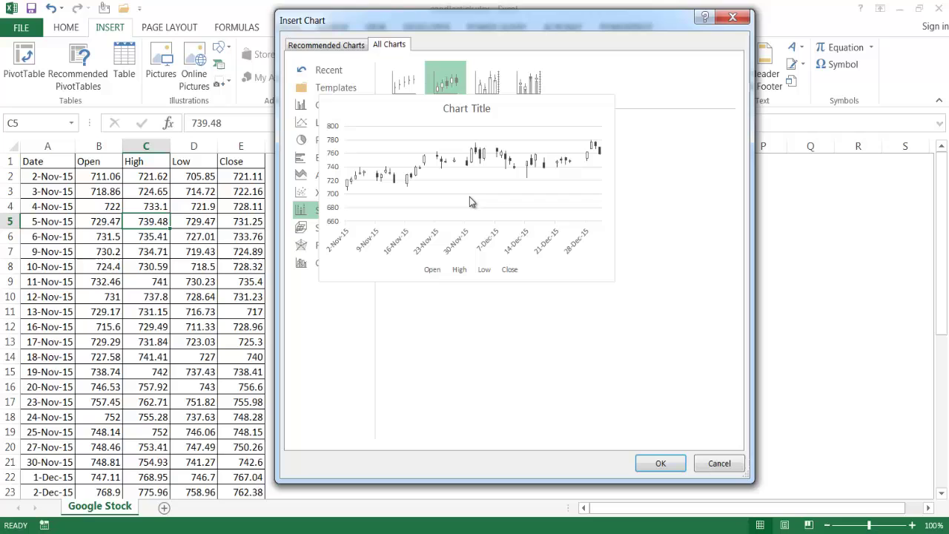
left_click(646, 464)
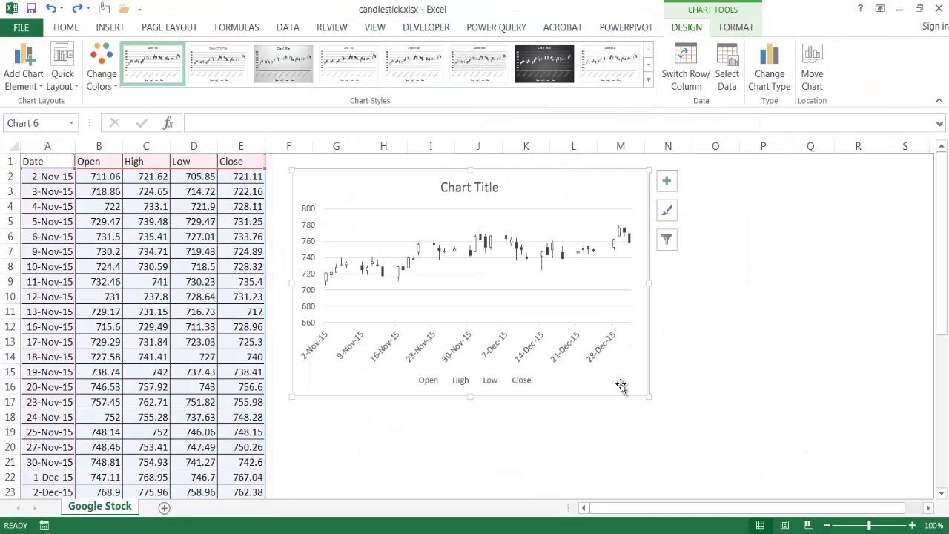
left_click_drag(651, 399, 923, 491)
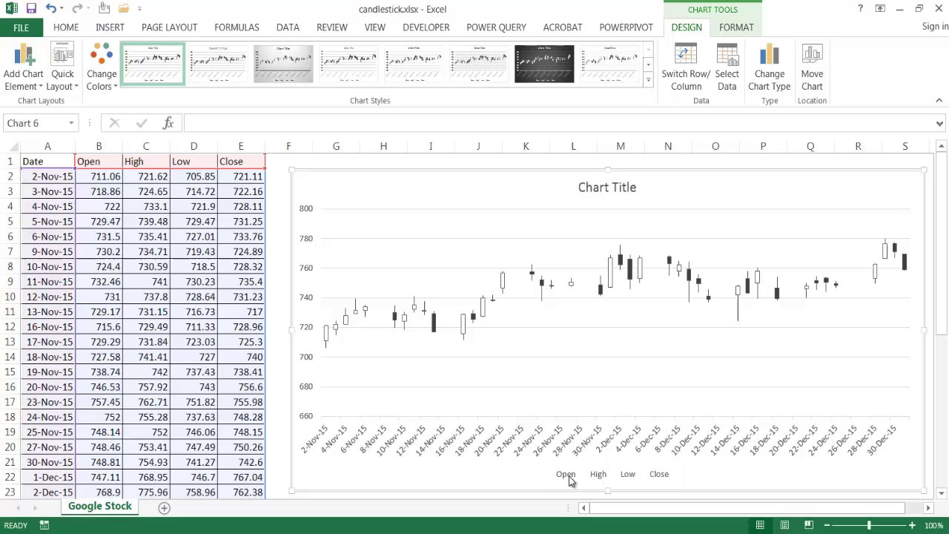
- Remove the legend and the horizontal gridlines from the stock chart
left_click(569, 480)
key("Delete")
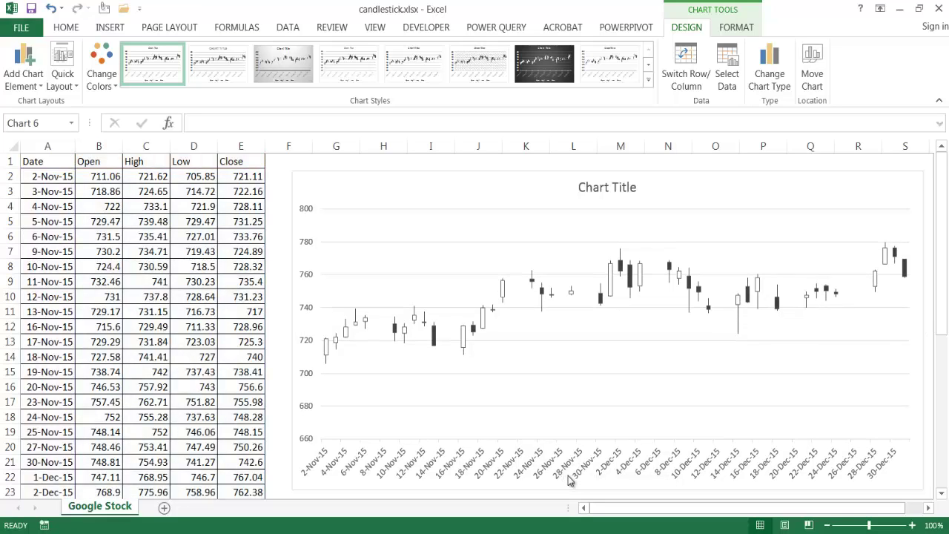
left_click(820, 242)
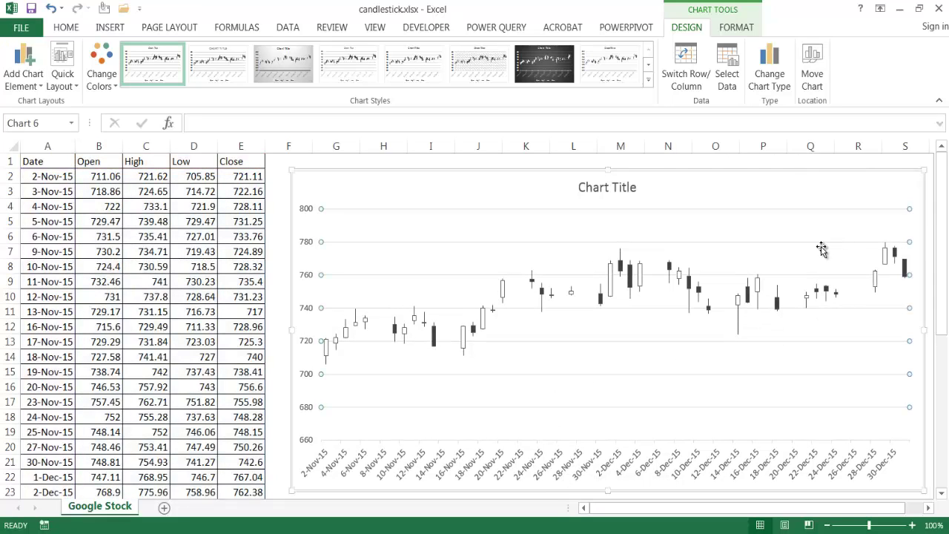
key("Delete")
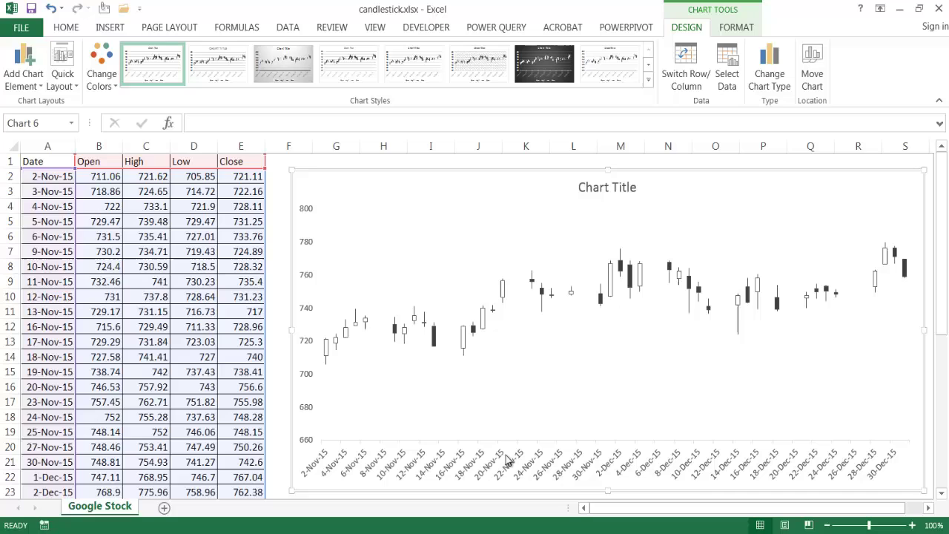
- Set the major unit of the chart's horizontal date axis to 1 day
left_click(340, 462)
right_click(340, 462)
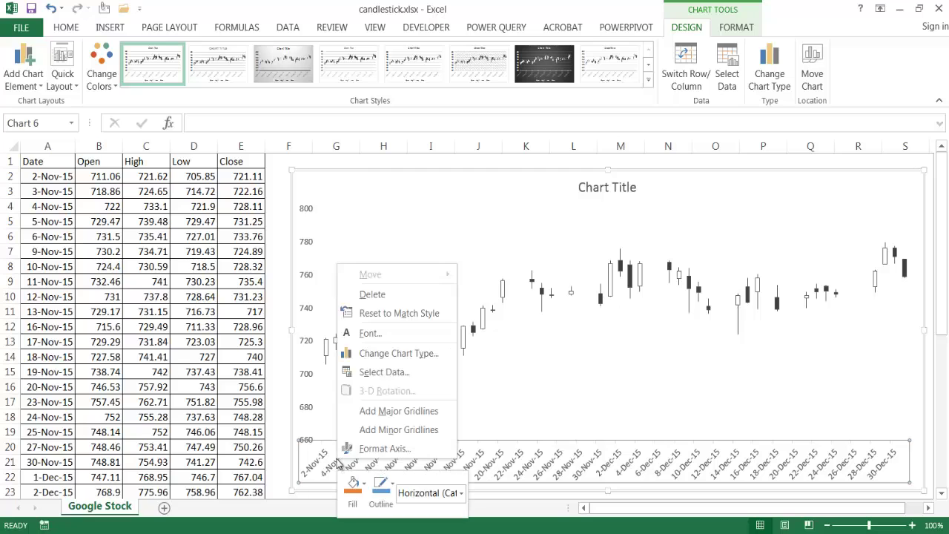
left_click(385, 448)
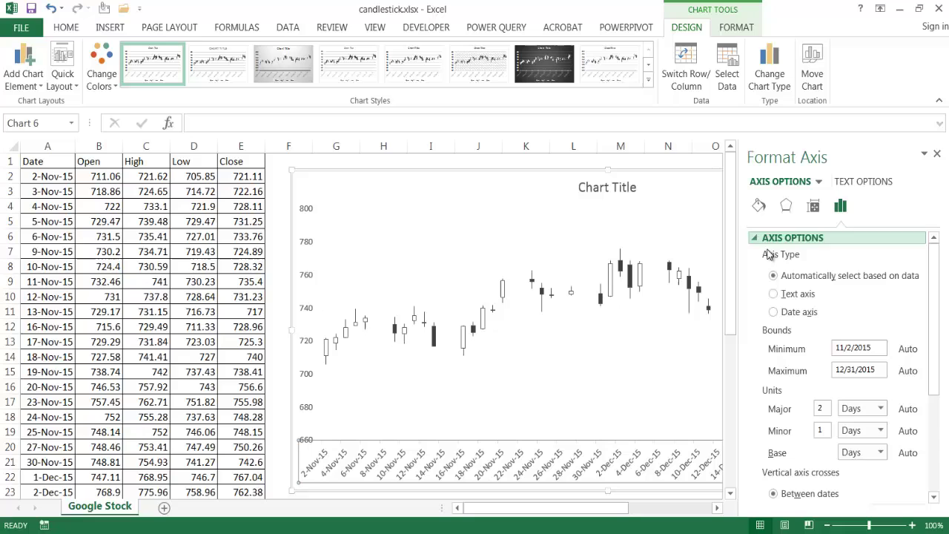
double_click(821, 410)
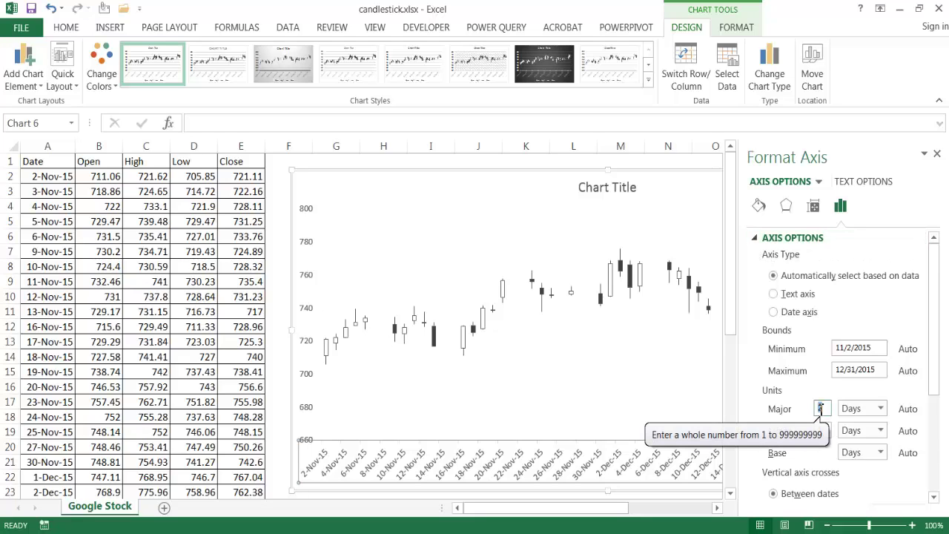
type("1")
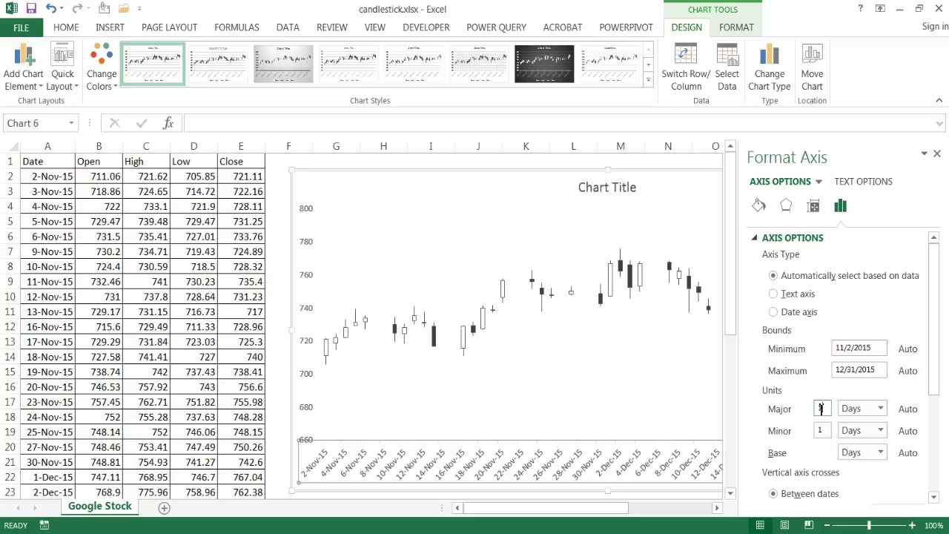
key("Tab")
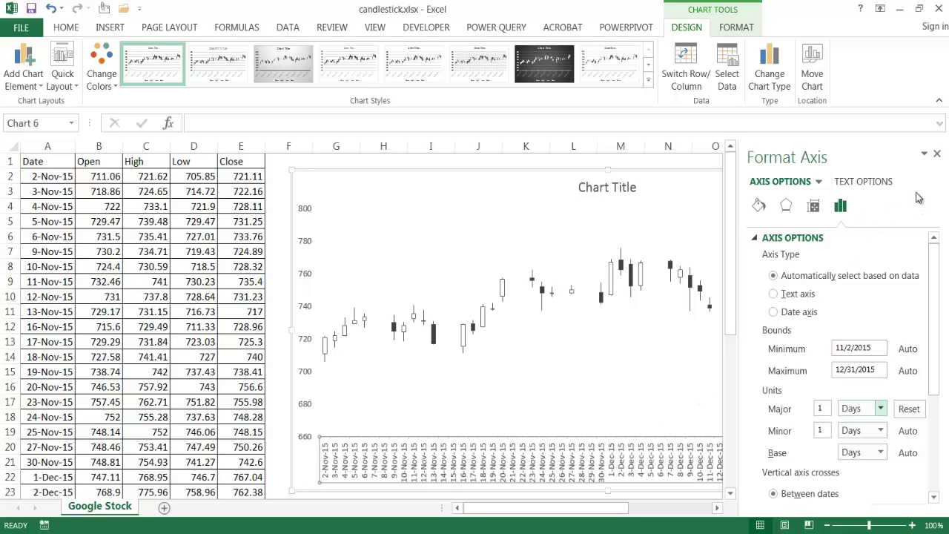
left_click(937, 154)
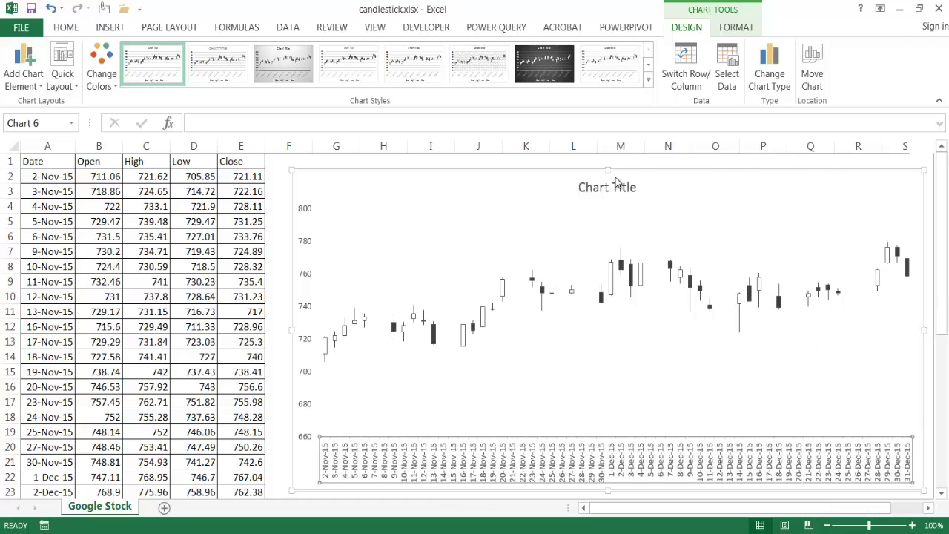
- Change the chart title to "Google" and close the title formatting options
left_click(606, 187)
double_click(606, 187)
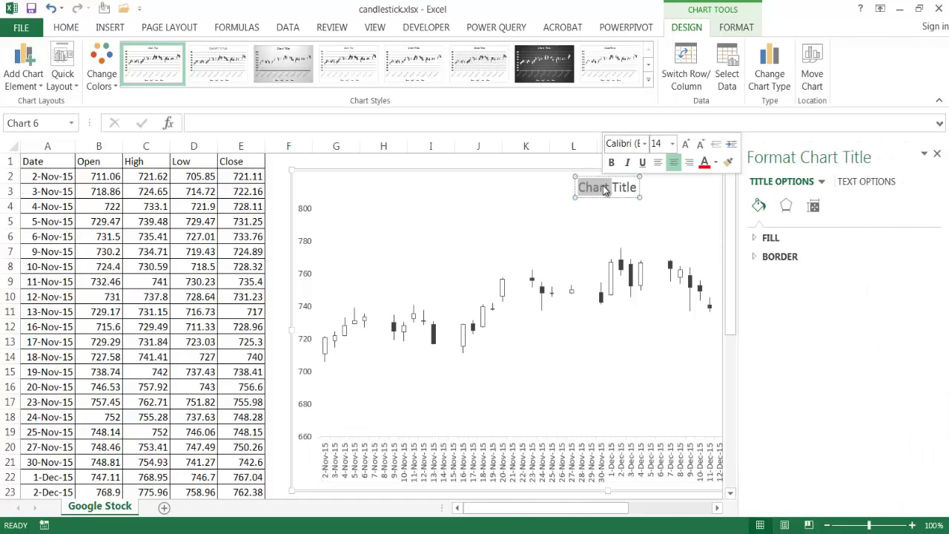
triple_click(606, 188)
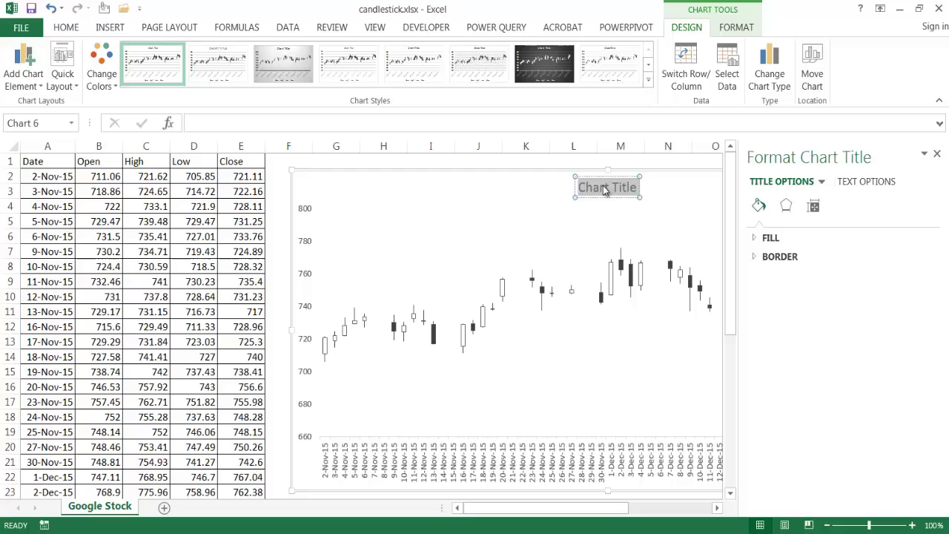
type("Google")
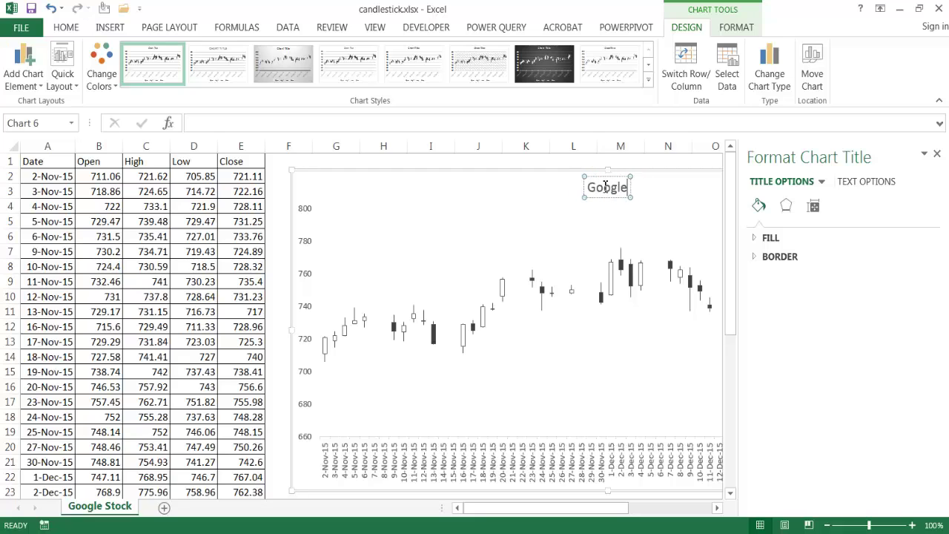
left_click(938, 154)
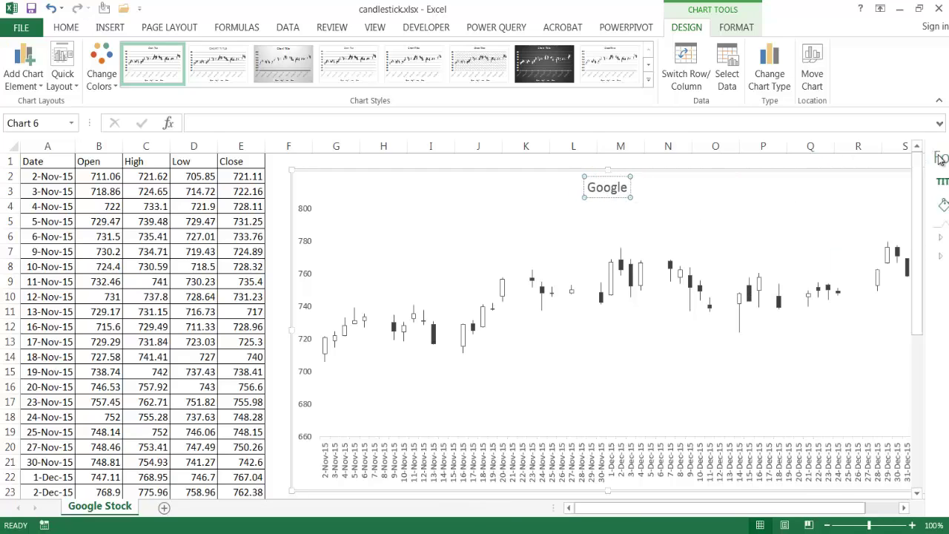
left_click(749, 382)
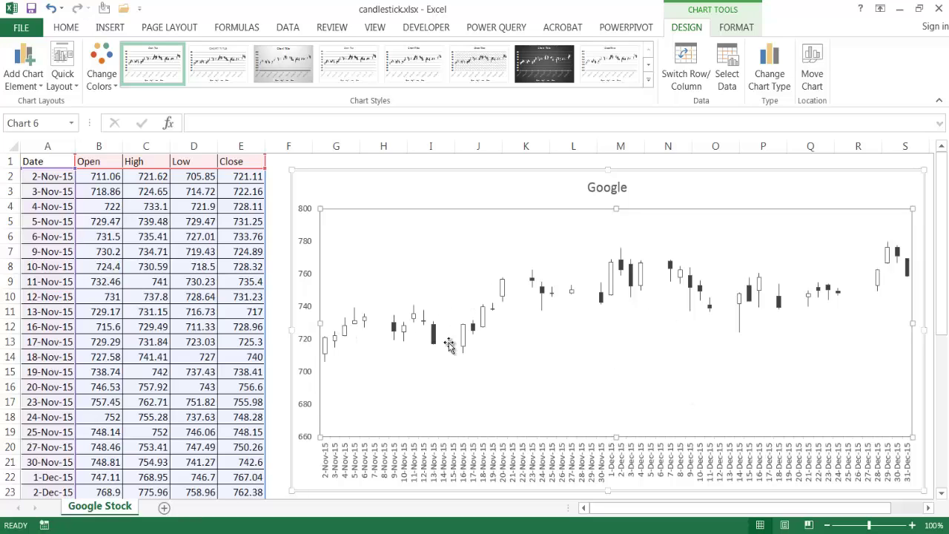
key("Escape")
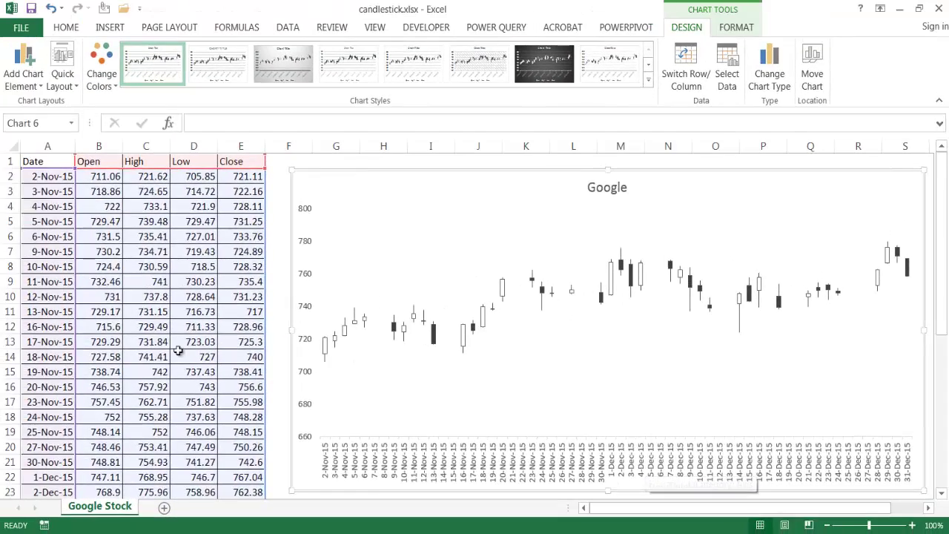
- Highlight the 4-Dec-15 row of the price table (A25:E25) with a yellow fill
scroll(178, 351, "down", 3)
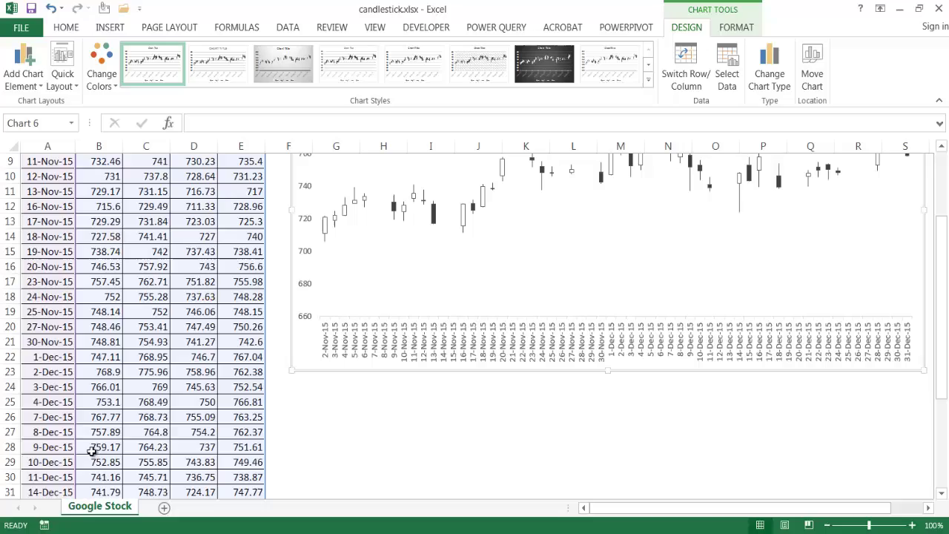
left_click(86, 403)
left_click_drag(45, 402, 235, 402)
left_click(157, 77)
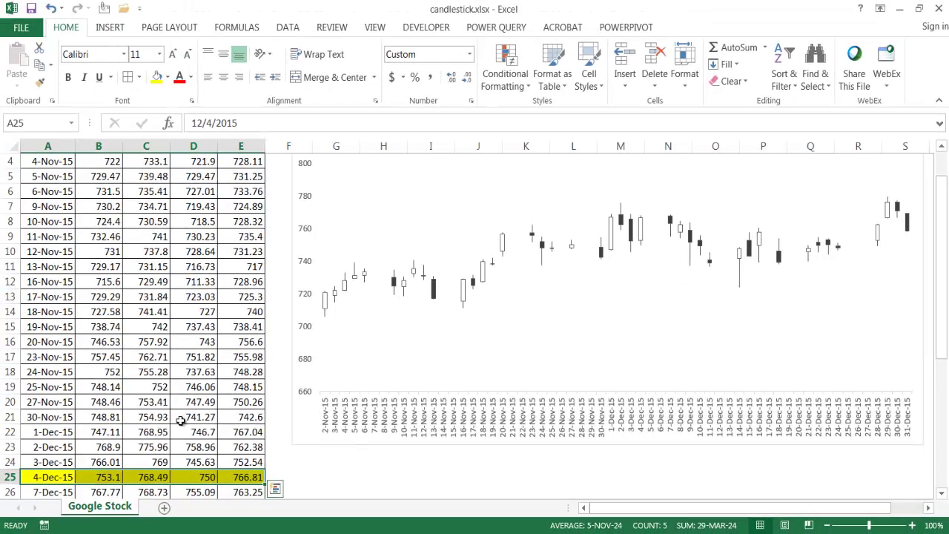
- Fill the 3-Dec-15 row of the price table (A24:E24) with orange and select its Close cell
left_click_drag(56, 462, 229, 464)
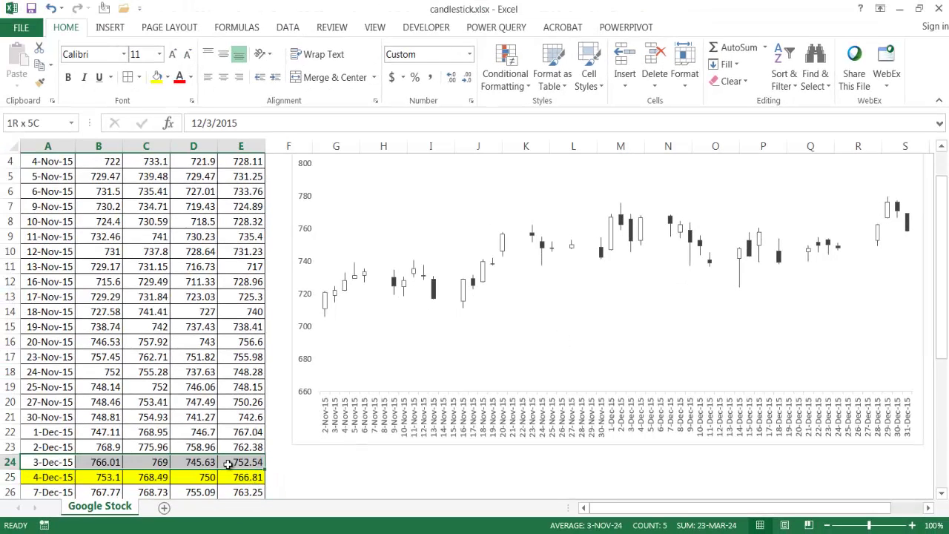
left_click(168, 77)
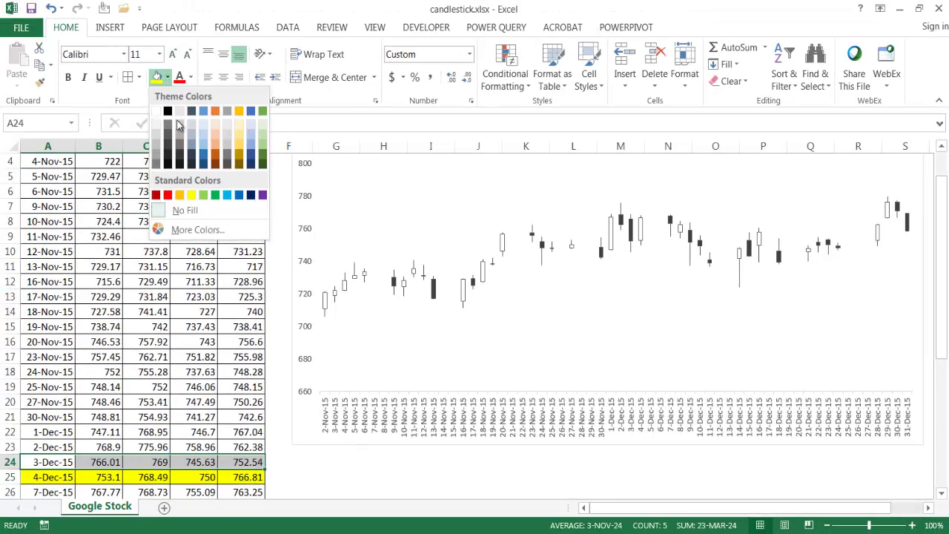
left_click(179, 195)
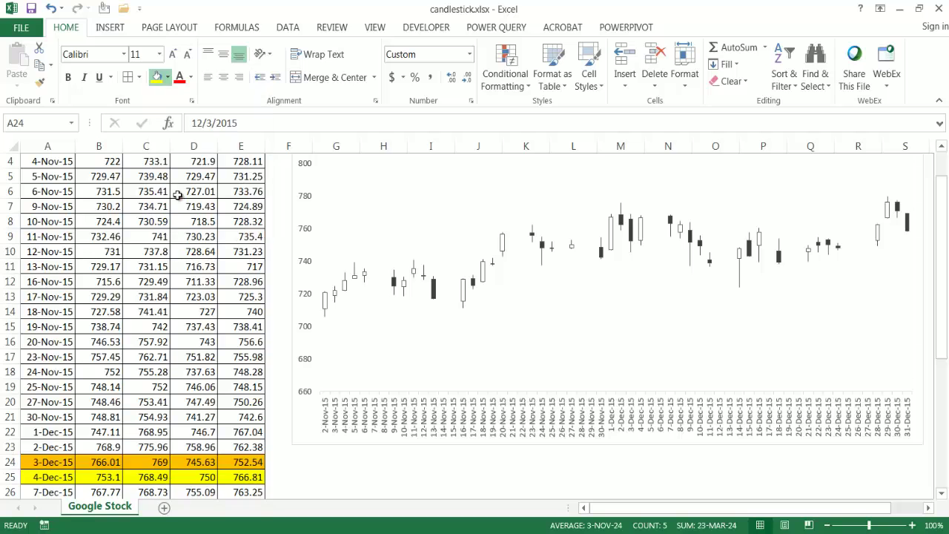
left_click(113, 462)
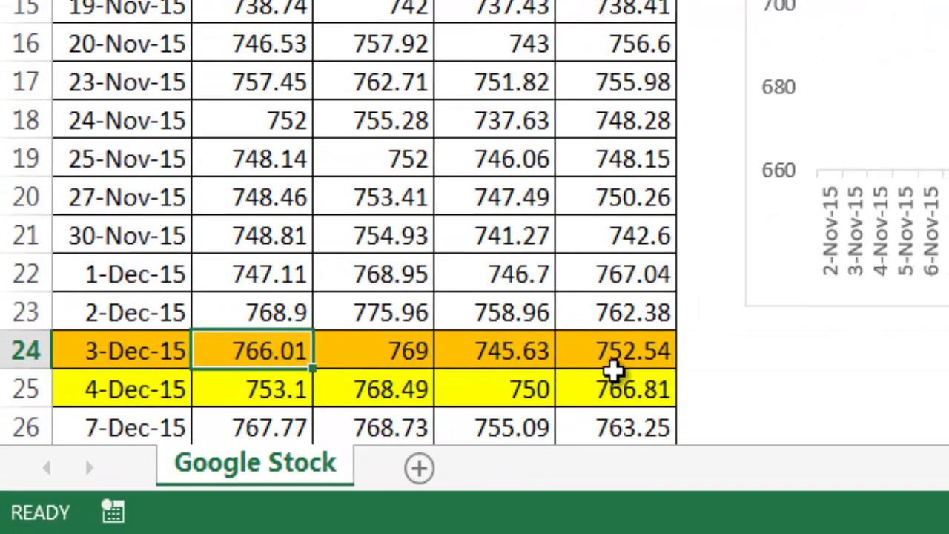
left_click(404, 418)
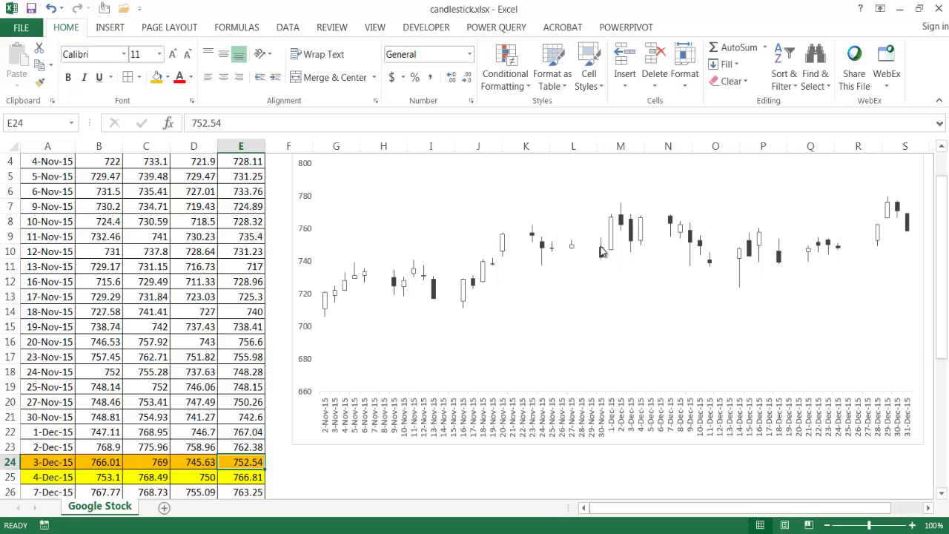
- Compare the 3-Dec-15 and 4-Dec-15 candles in the chart with their highlighted table rows, selecting the 3-Dec-15 High cell (C24)
mouse_move(695, 252)
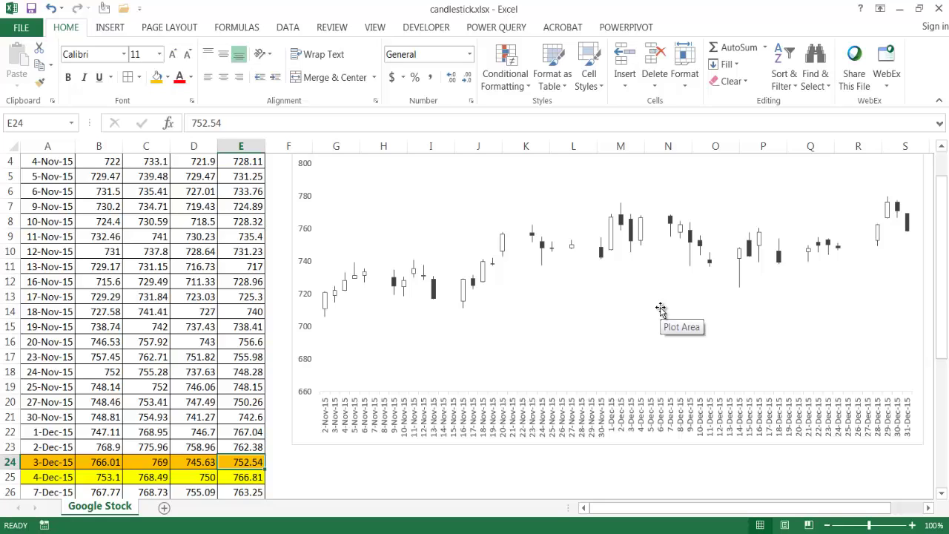
key("Left")
key("Left")
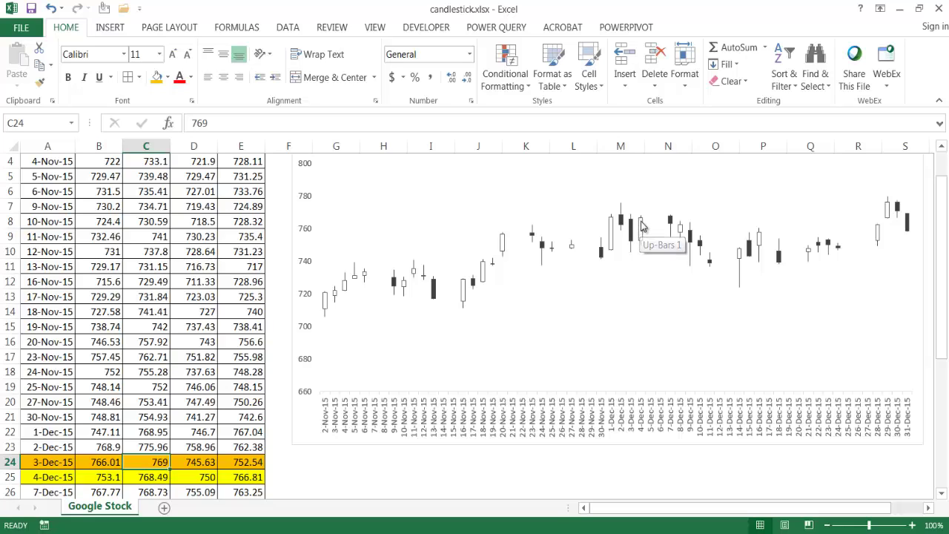
mouse_move(643, 225)
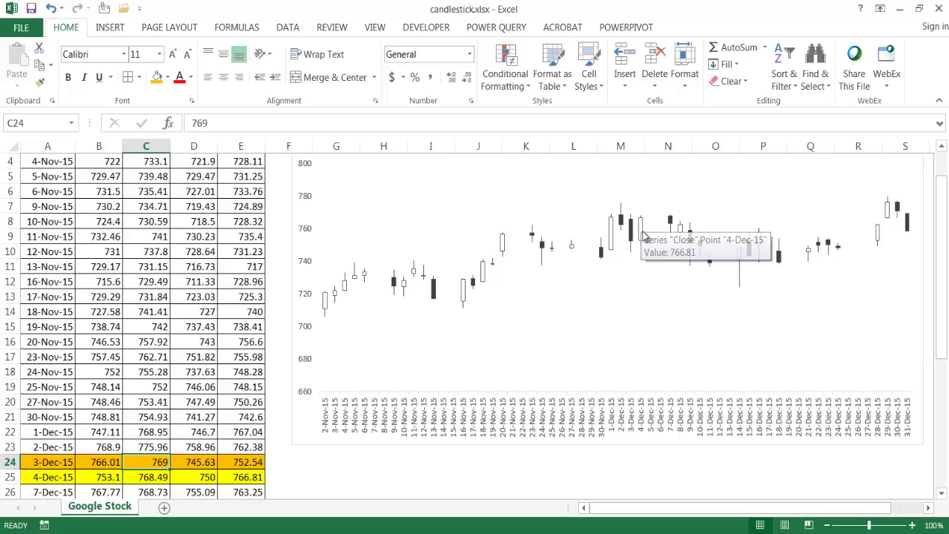
mouse_move(644, 253)
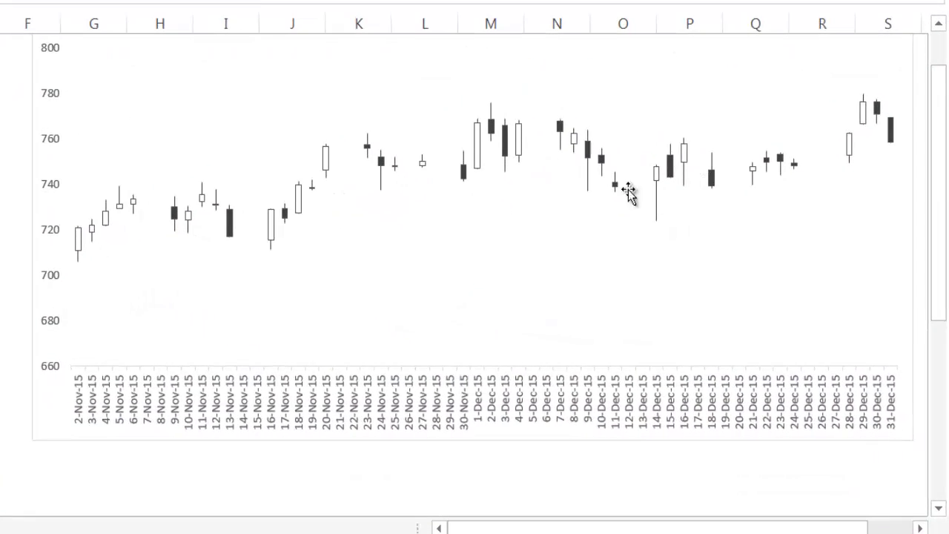
mouse_move(615, 192)
mouse_move(479, 134)
mouse_move(521, 159)
mouse_move(507, 174)
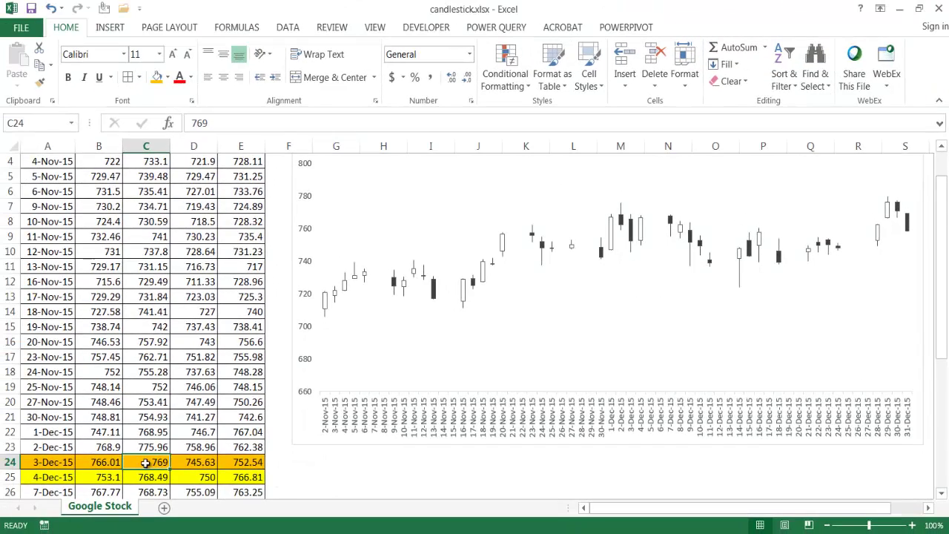
- Check the 3-Dec-15 Low cell (D24), and compare the 2-Dec-15 candle's high-low line and body with its High cell (C23)
left_click(210, 463)
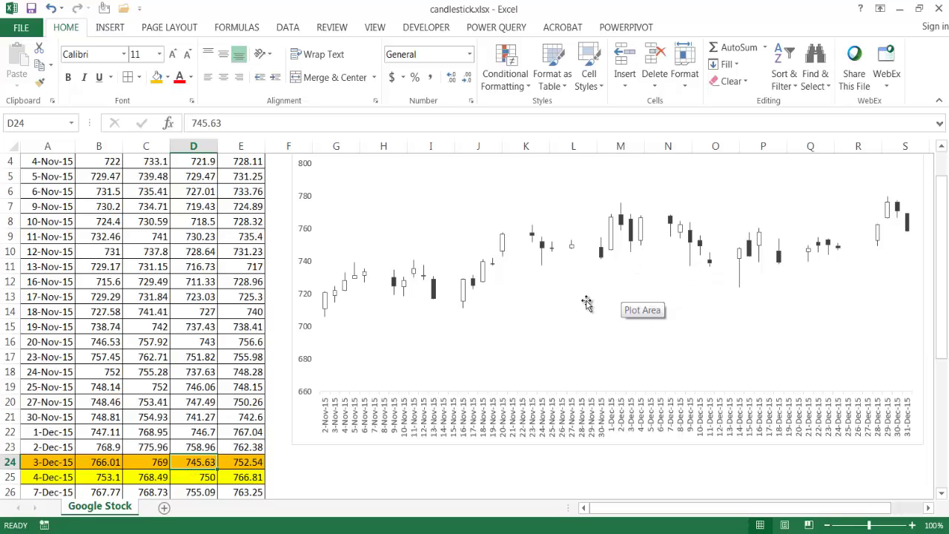
left_click(623, 212)
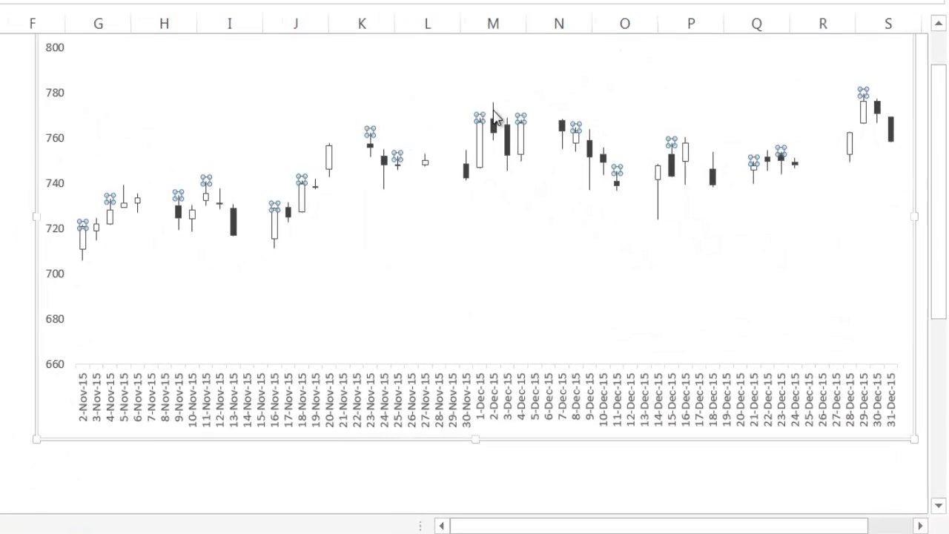
left_click(495, 120)
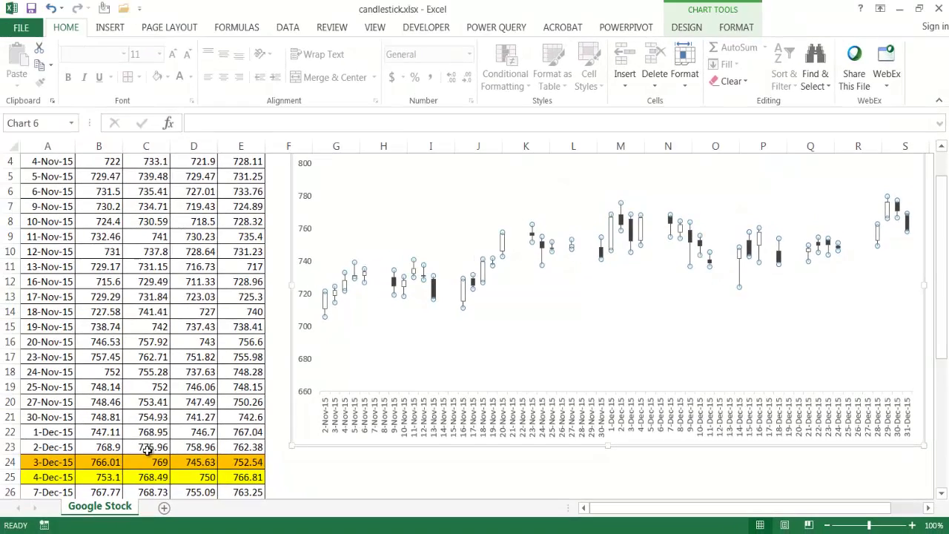
left_click(149, 450)
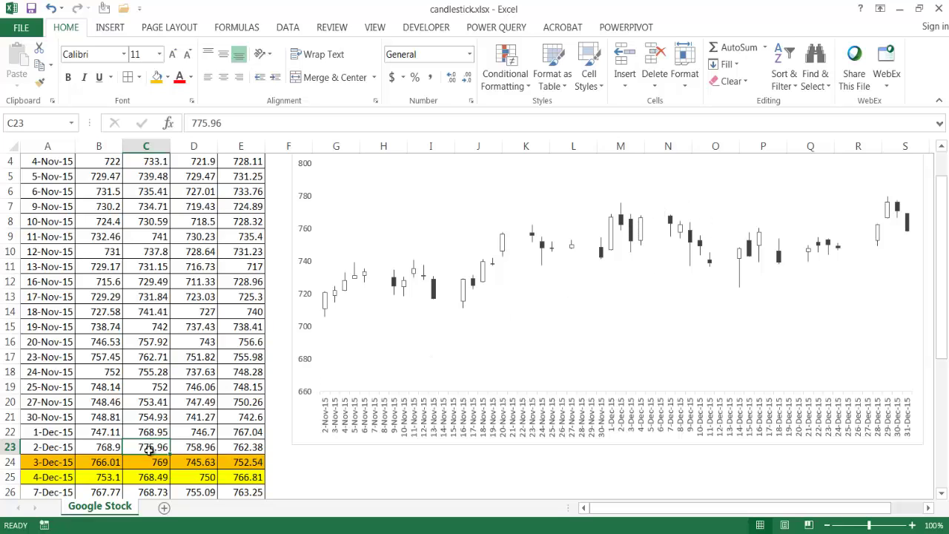
left_click(623, 224)
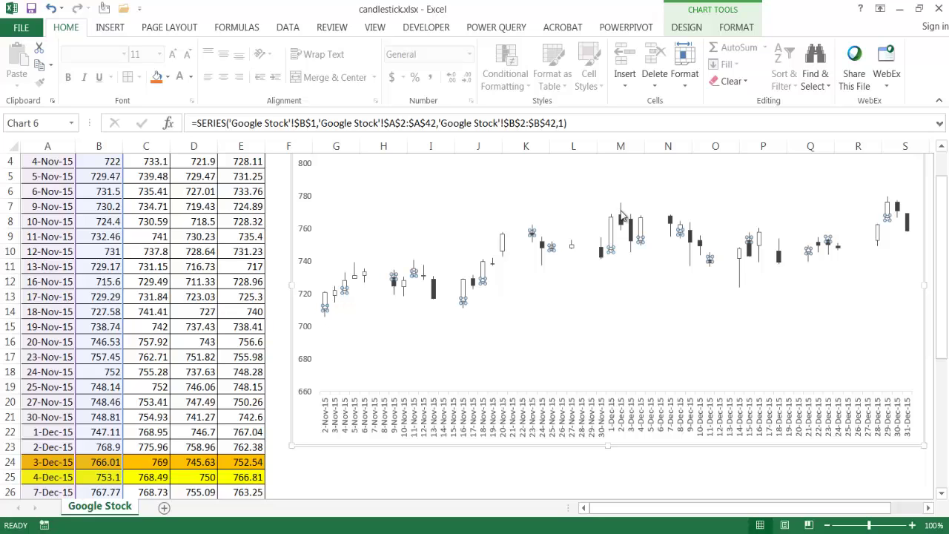
- Select the chart's plot area and inspect the closing value of the 24-Dec-15 candle
left_click(598, 335)
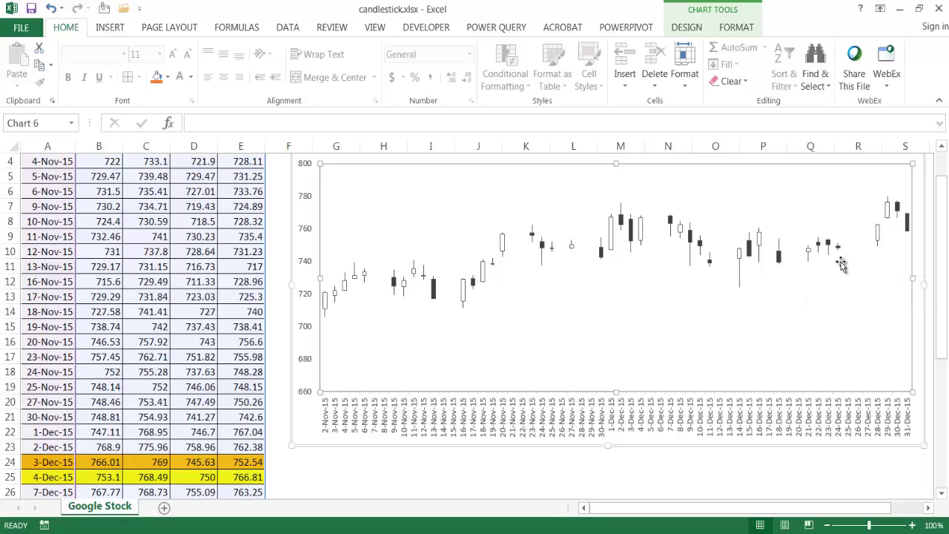
mouse_move(842, 252)
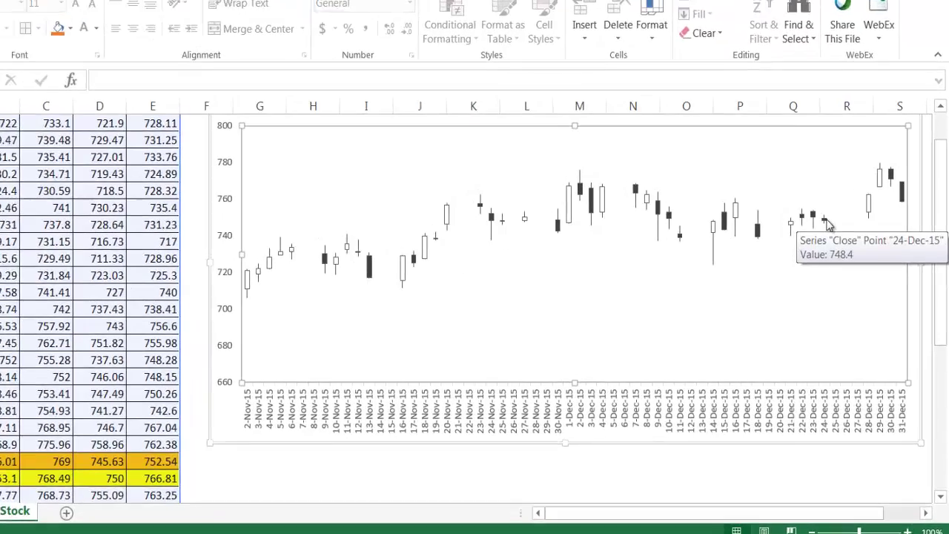